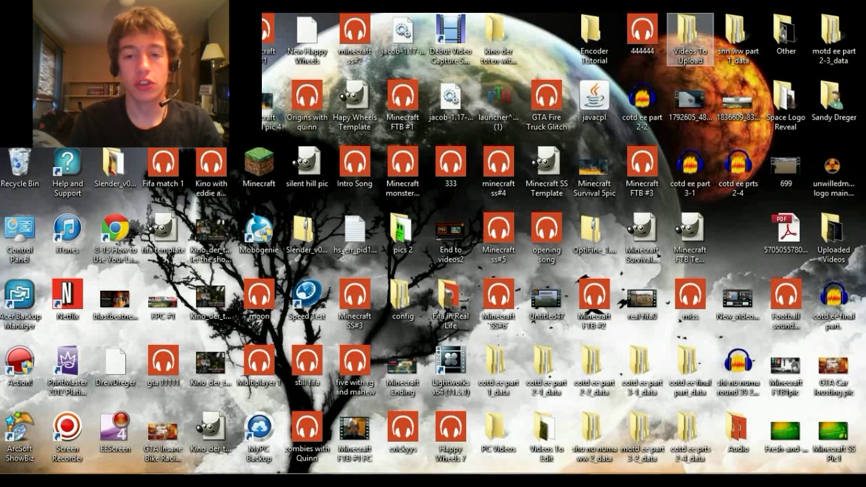
# View the Microsoft Expression Encoder Screen Capture Codec download page in the browser and minimize the browser.
pyautogui.moveTo(513, 481)
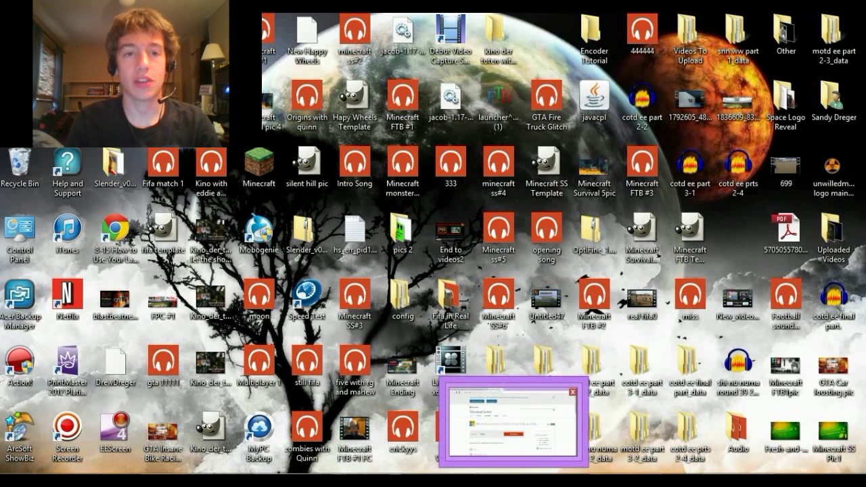
pyautogui.click(513, 425)
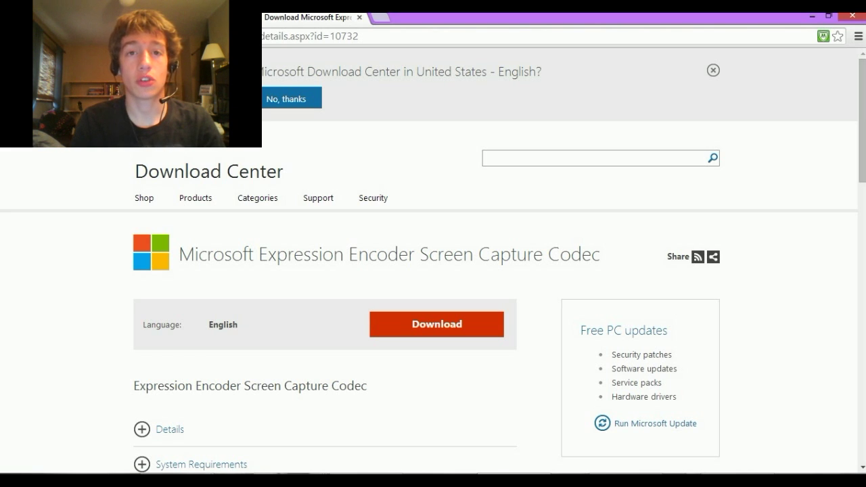
pyautogui.click(812, 15)
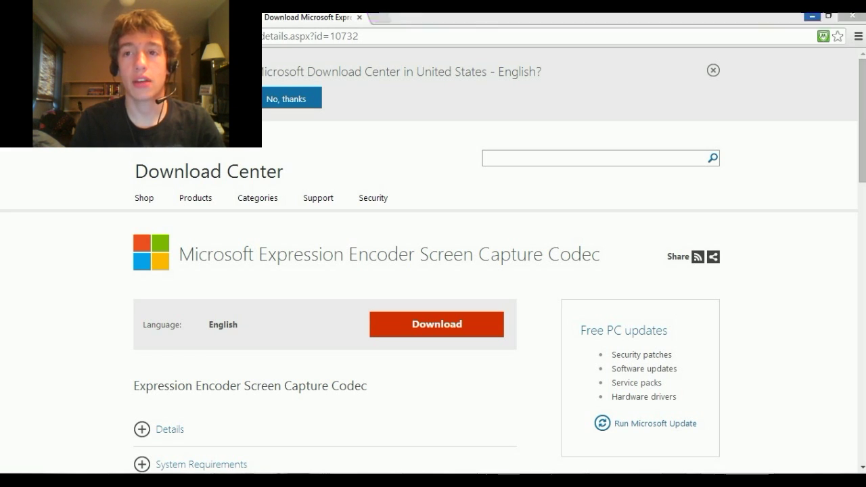
pyautogui.click(812, 16)
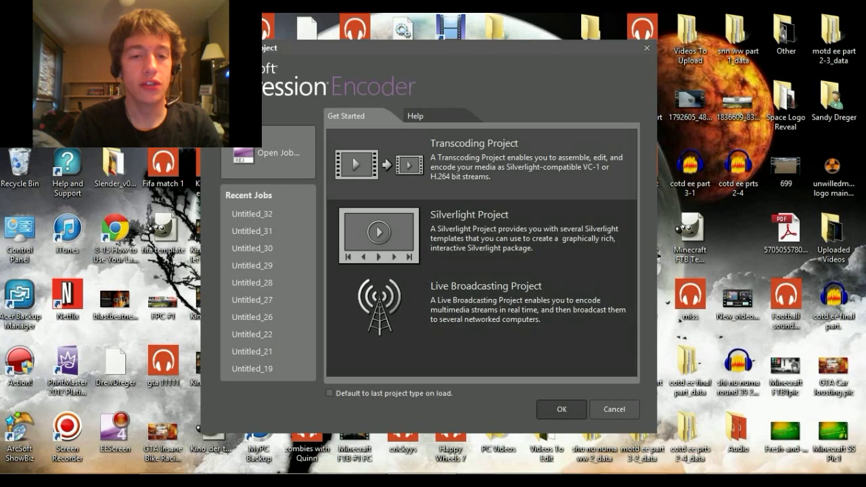
# Create a Transcoding Project and import the Minecraft Survival#1 video from the Videos folder.
pyautogui.press('Return')
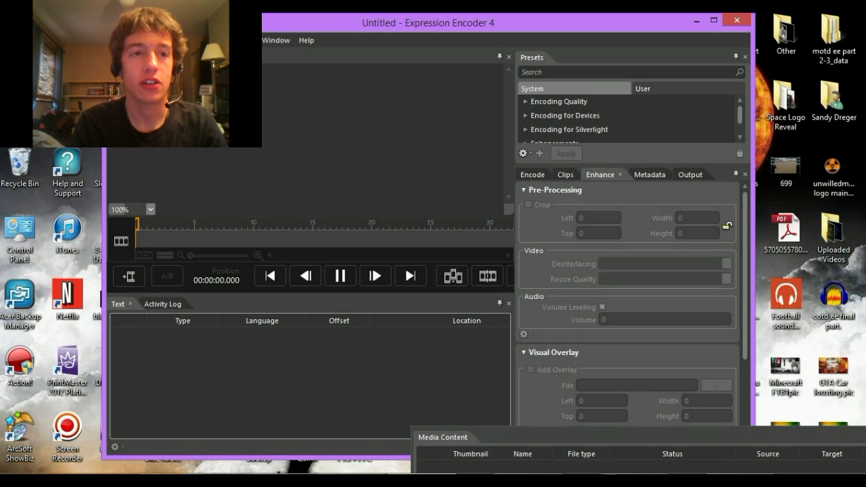
pyautogui.hotkey('alt', 'f')
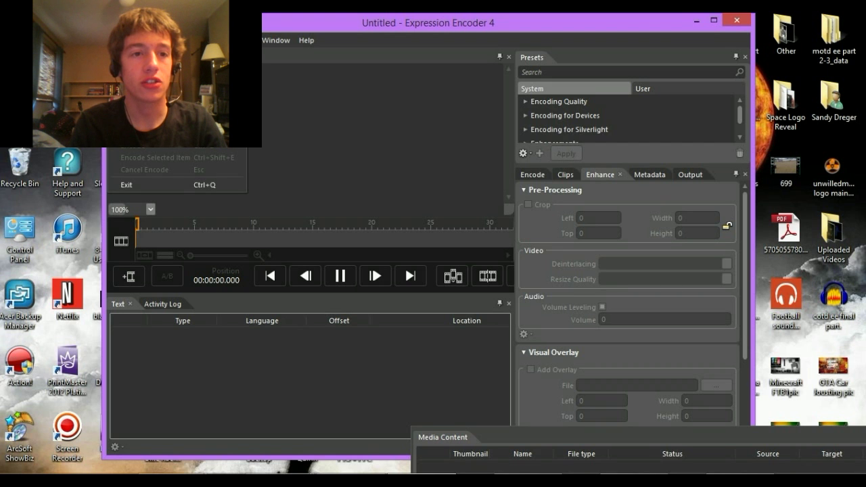
pyautogui.hotkey('ctrl', 'i')
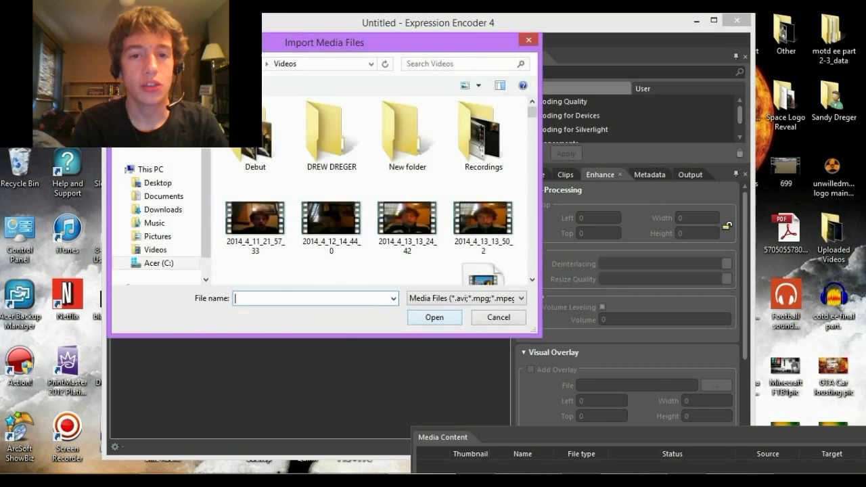
pyautogui.scroll(-5, 399, 176)
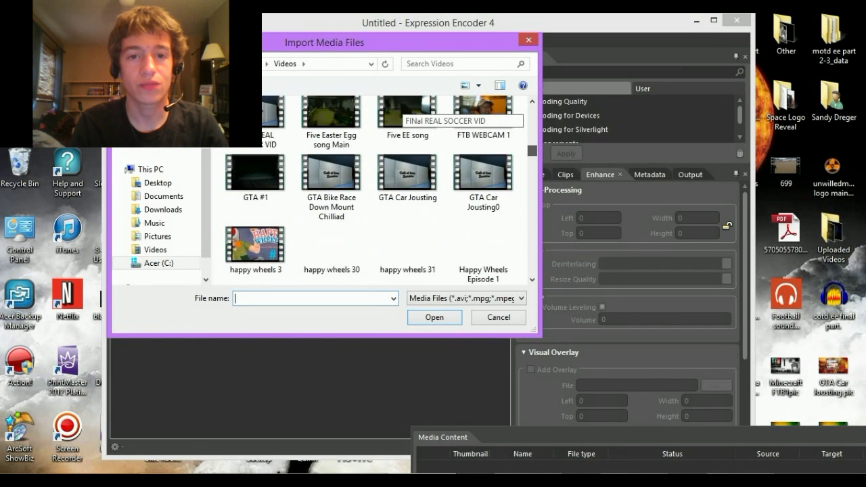
pyautogui.scroll(-1, 399, 176)
pyautogui.scroll(-1, 406, 128)
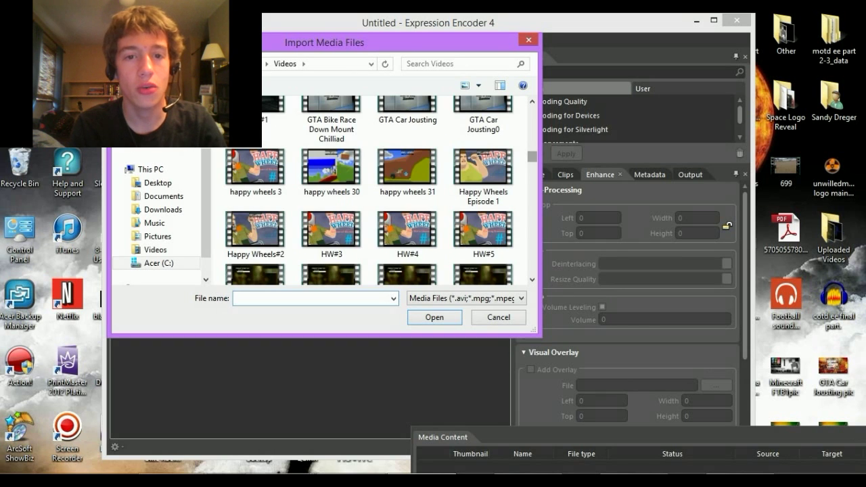
pyautogui.scroll(-4, 406, 156)
pyautogui.scroll(1, 406, 156)
pyautogui.scroll(-4, 406, 155)
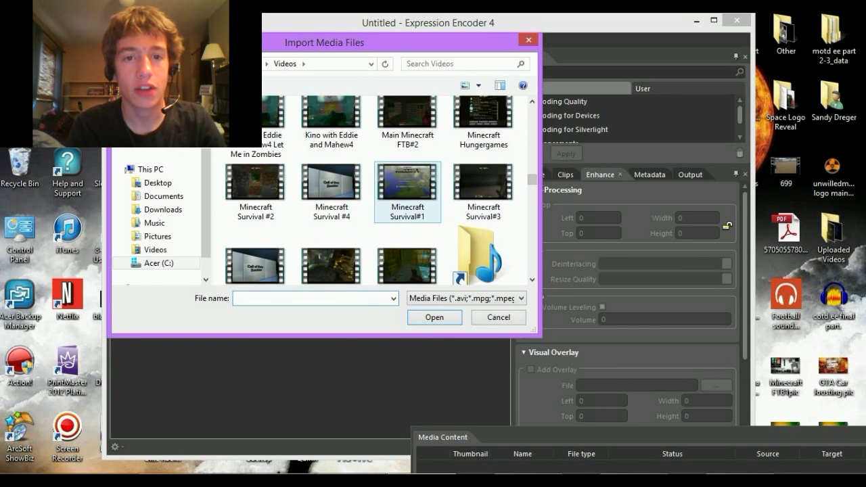
pyautogui.doubleClick(407, 186)
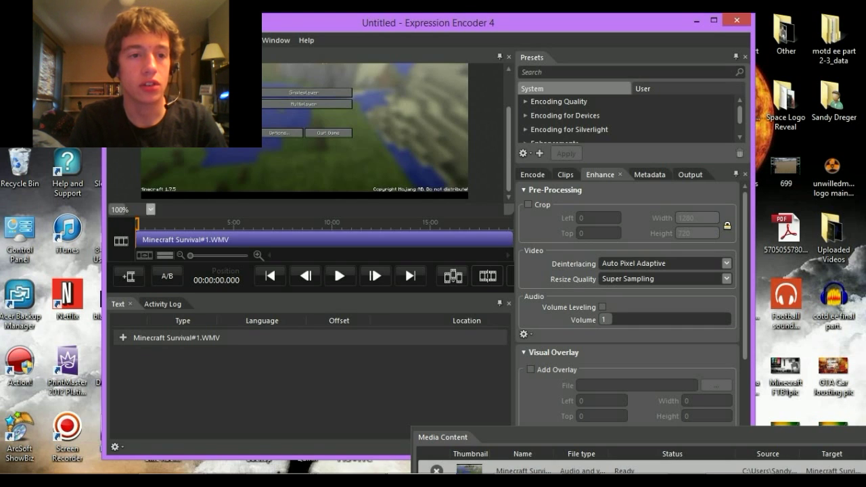
# Set the video preview's zoom level to Fit to screen.
pyautogui.click(125, 209)
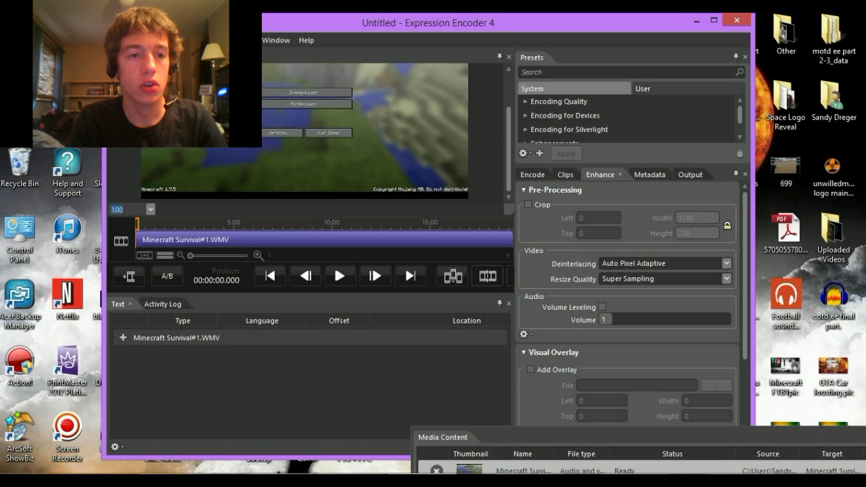
pyautogui.click(151, 209)
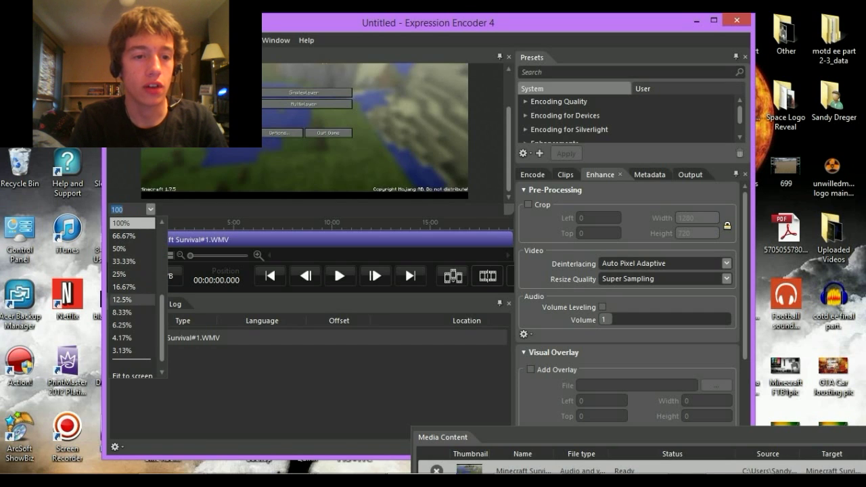
pyautogui.scroll(-1, 133, 364)
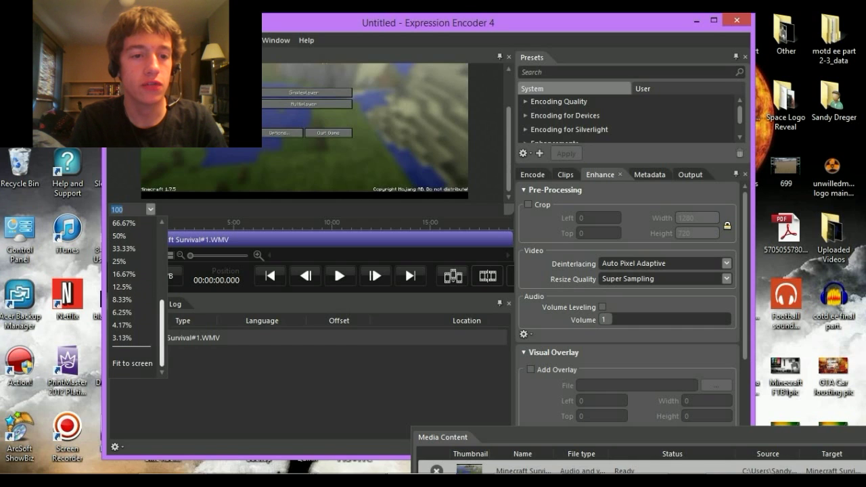
pyautogui.click(133, 363)
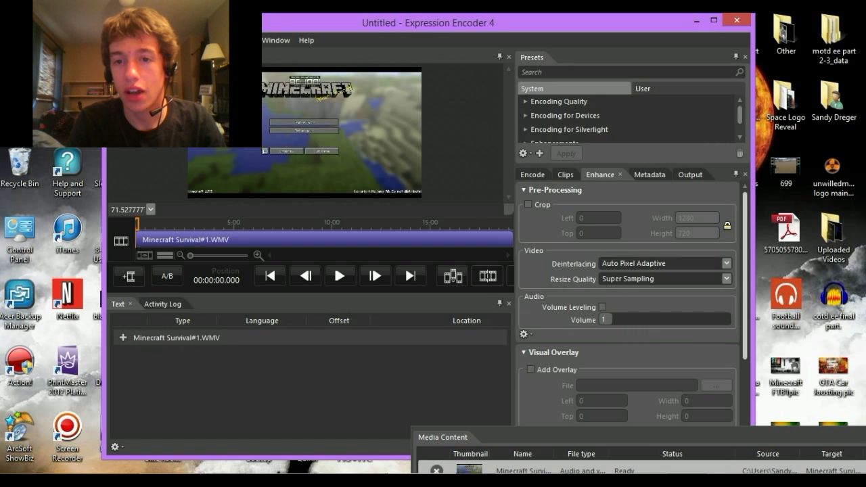
# Add the webcam recording 2014_4_18_17_10_36 from the Videos folder as a visual overlay on the gameplay video.
pyautogui.moveTo(745, 276)
pyautogui.mouseDown()
pyautogui.moveTo(744, 297)
pyautogui.moveTo(745, 276)
pyautogui.mouseUp()
pyautogui.scroll(-3, 630, 305)
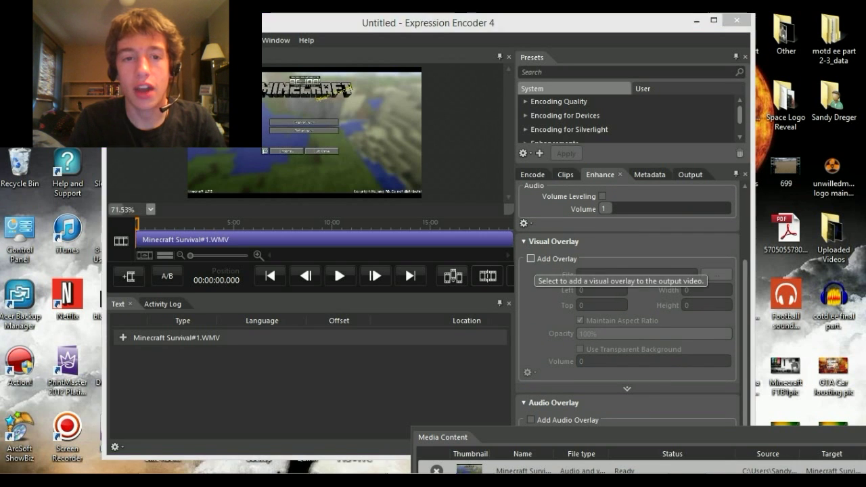
pyautogui.click(531, 259)
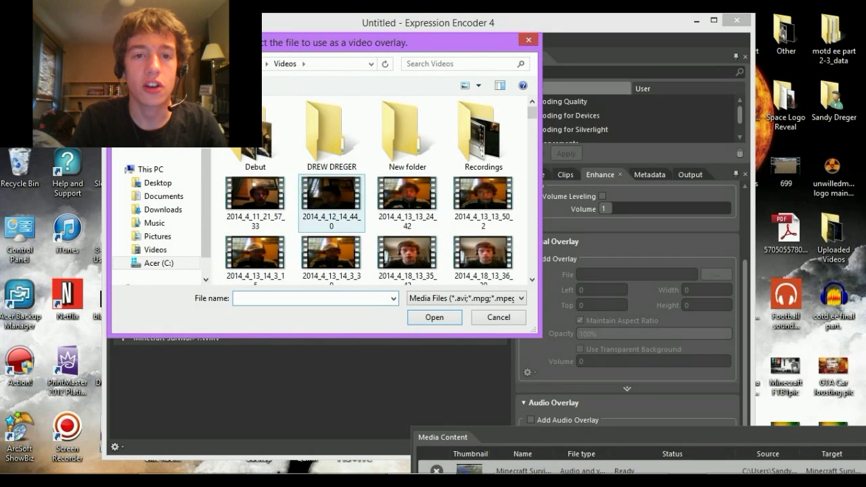
pyautogui.moveTo(532, 113); pyautogui.dragTo(532, 119)
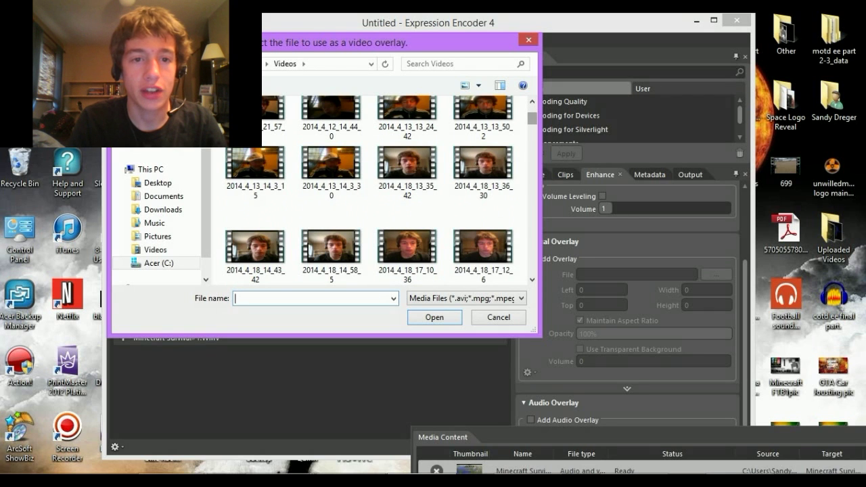
pyautogui.scroll(-1, 532, 119)
pyautogui.scroll(-1, 380, 191)
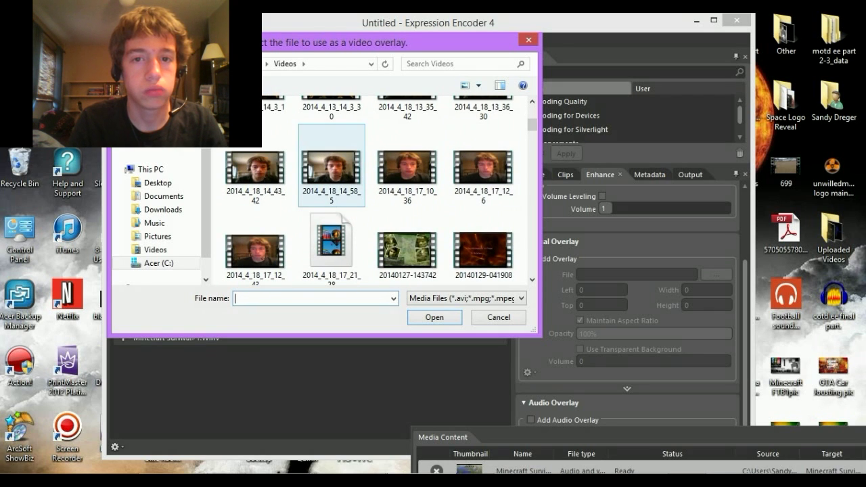
pyautogui.doubleClick(407, 169)
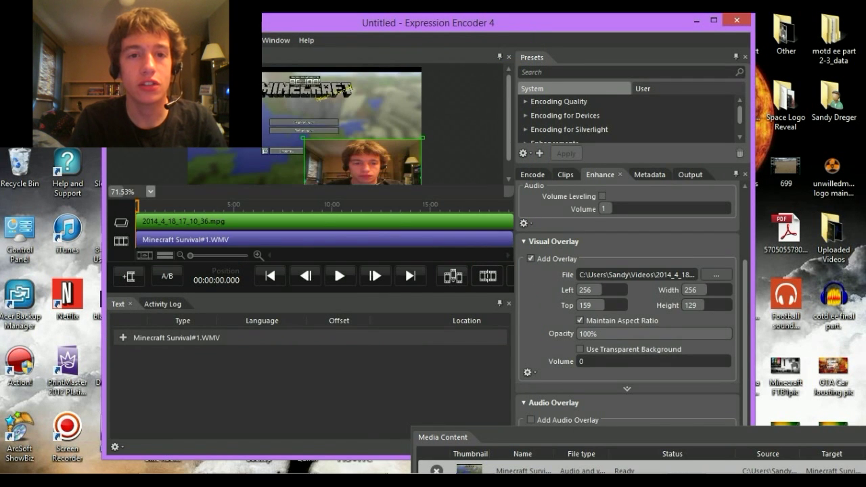
# Place the webcam overlay in the video frame's upper-left corner at 0, 0 and resize it to about 154 × 78.
pyautogui.moveTo(362, 162); pyautogui.dragTo(246, 96)
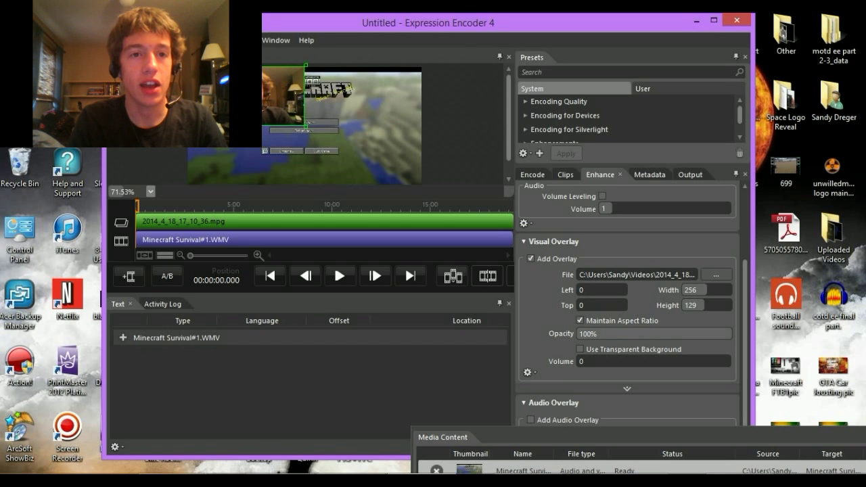
pyautogui.moveTo(305, 126); pyautogui.dragTo(358, 151)
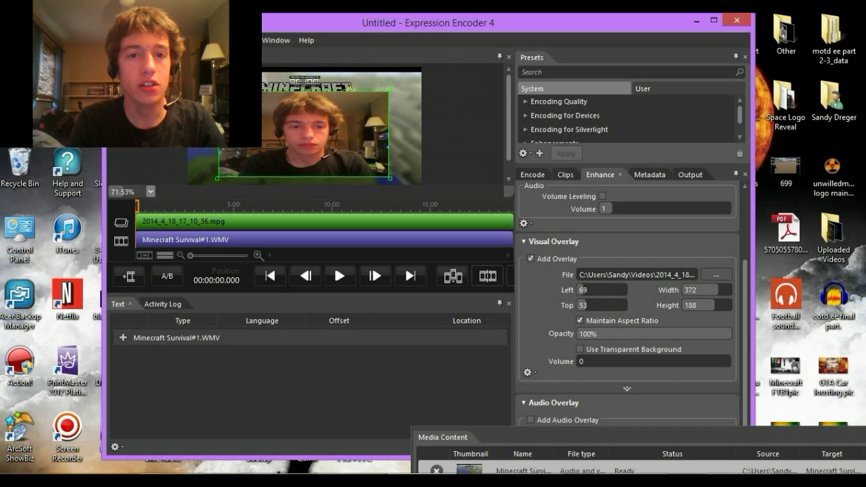
pyautogui.moveTo(304, 134); pyautogui.dragTo(271, 110)
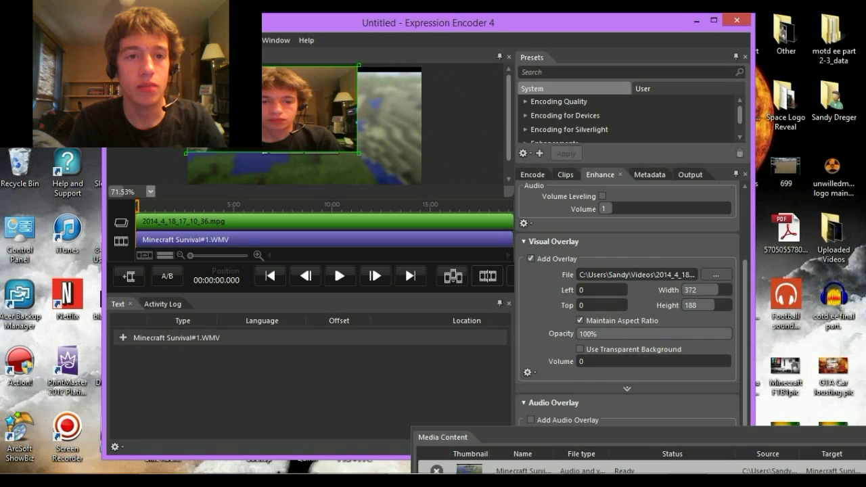
pyautogui.moveTo(358, 153); pyautogui.dragTo(251, 99)
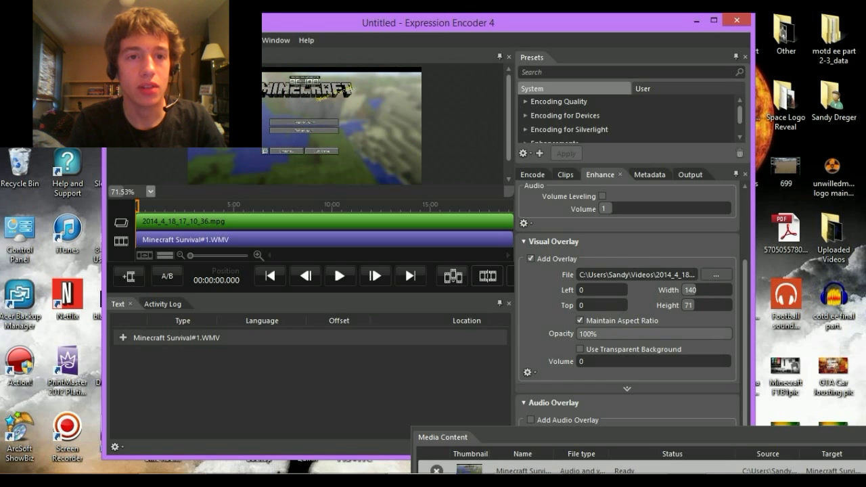
pyautogui.moveTo(254, 101); pyautogui.dragTo(257, 103)
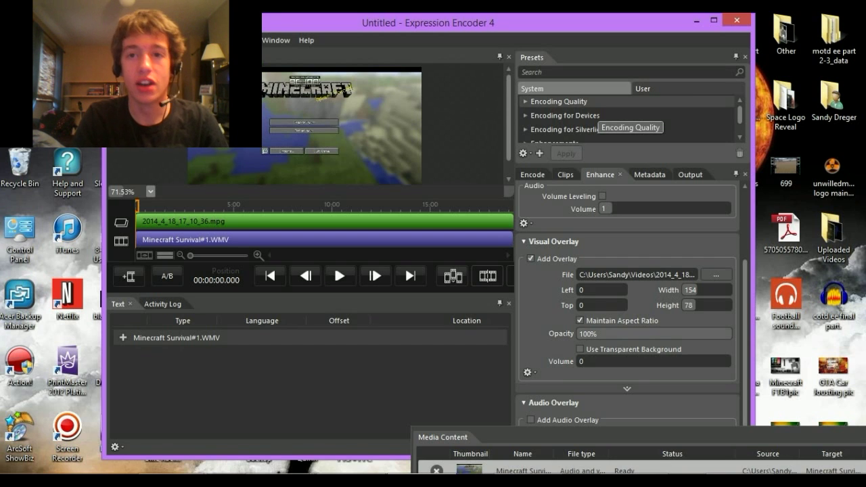
# Apply the Best Quality preset from the Encoding Quality presets.
pyautogui.click(599, 101)
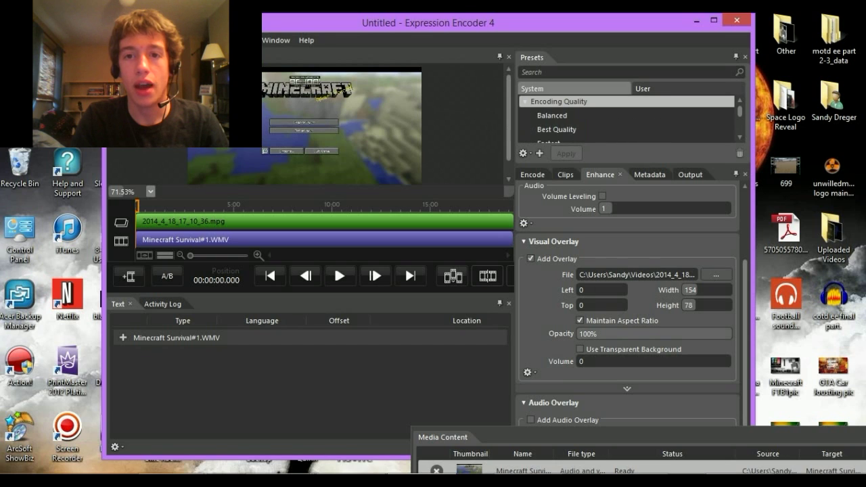
pyautogui.scroll(-1, 626, 118)
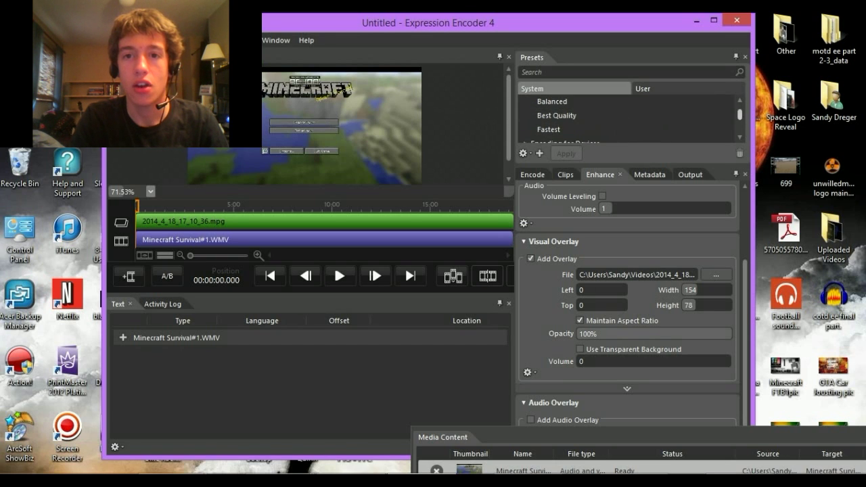
pyautogui.moveTo(740, 115); pyautogui.dragTo(740, 114)
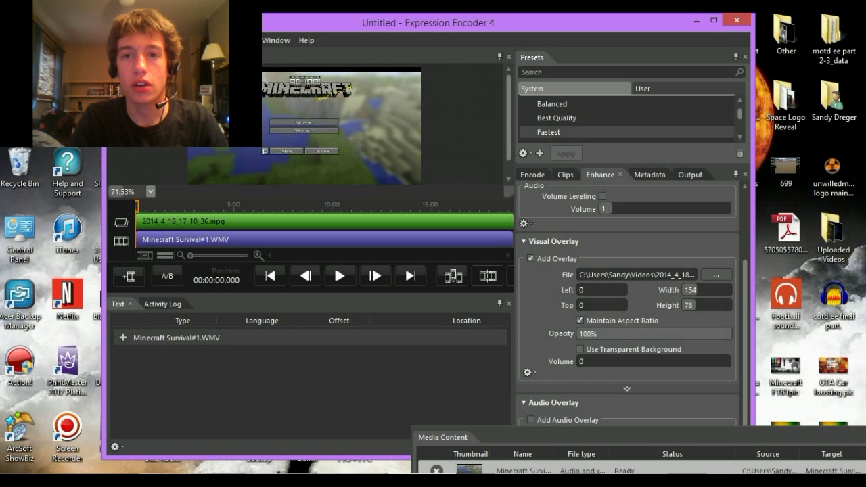
pyautogui.click(645, 118)
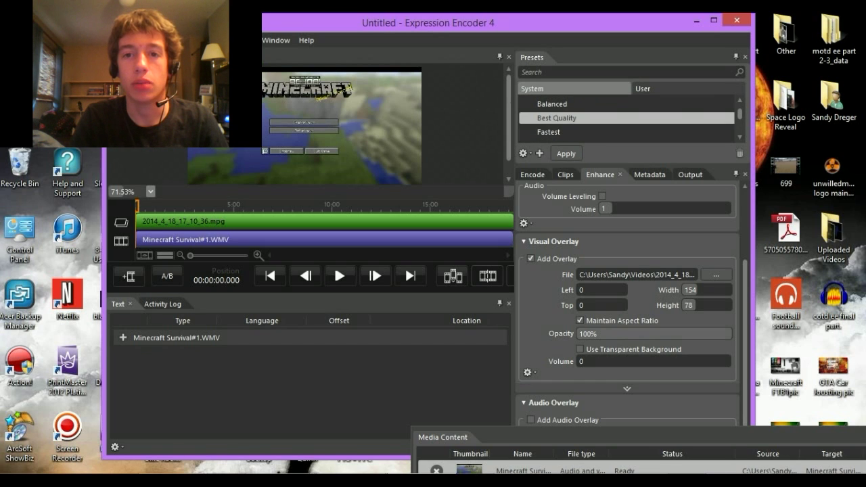
pyautogui.click(566, 154)
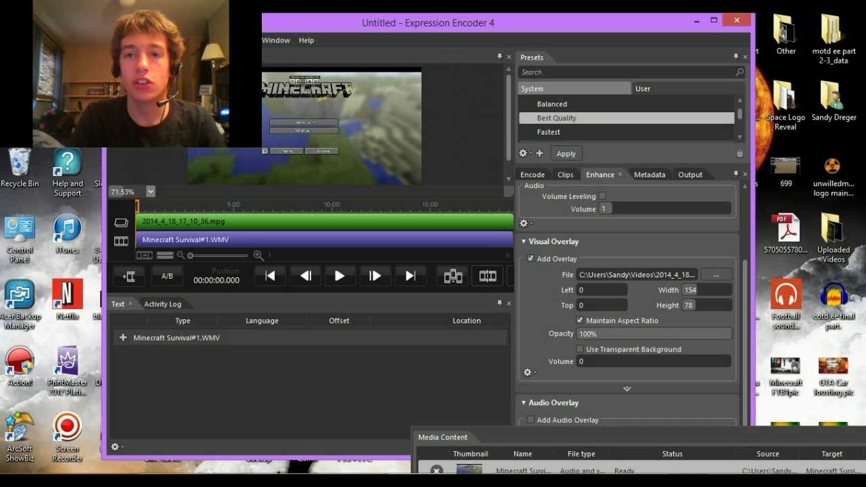
# Apply the VC-1 Xbox 360 HD 720p preset from the WMV group of the Encoding for Devices presets.
pyautogui.moveTo(740, 114); pyautogui.dragTo(740, 111)
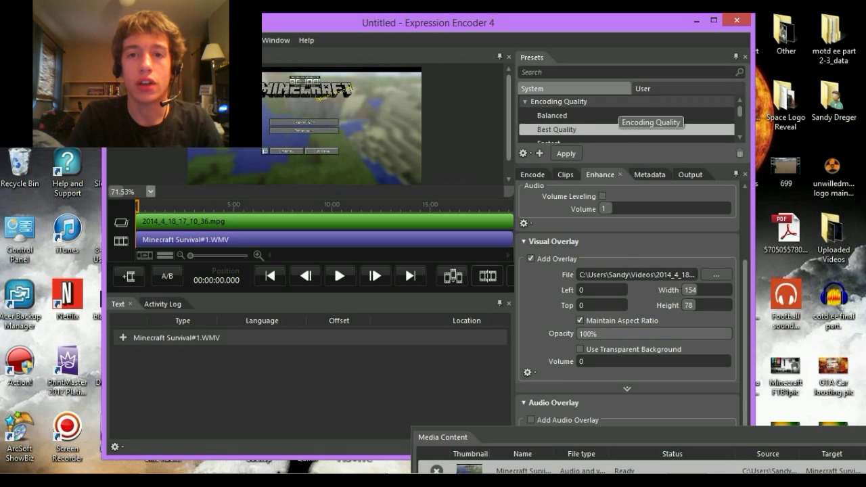
pyautogui.click(617, 101)
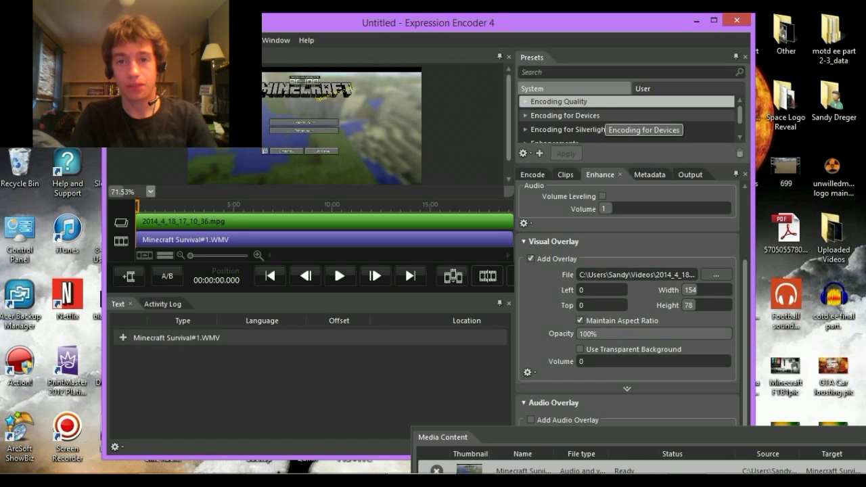
pyautogui.click(605, 115)
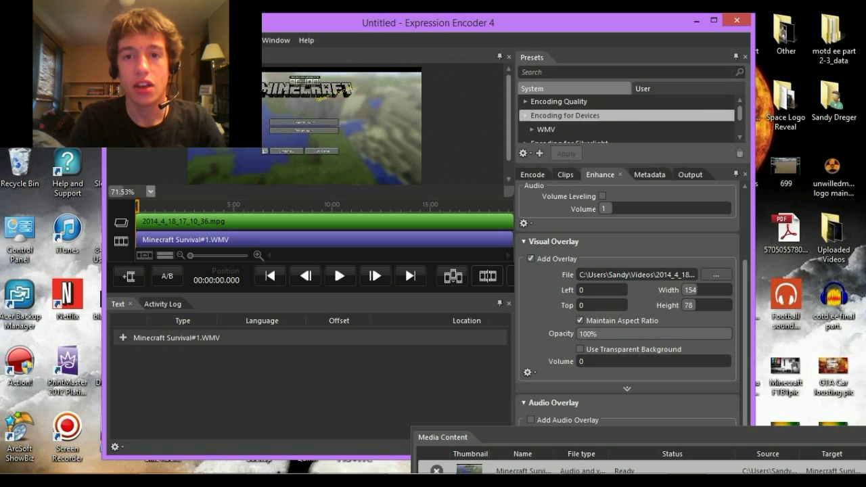
pyautogui.moveTo(739, 113); pyautogui.dragTo(740, 118)
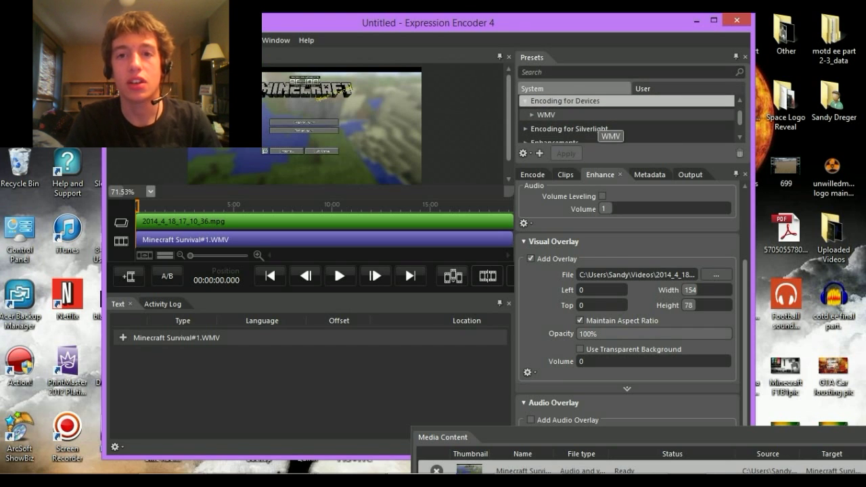
pyautogui.doubleClick(601, 115)
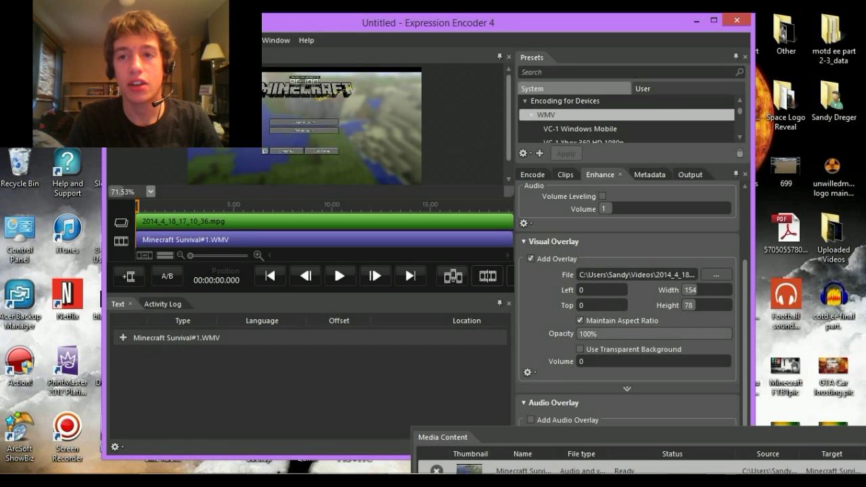
pyautogui.scroll(-2, 629, 118)
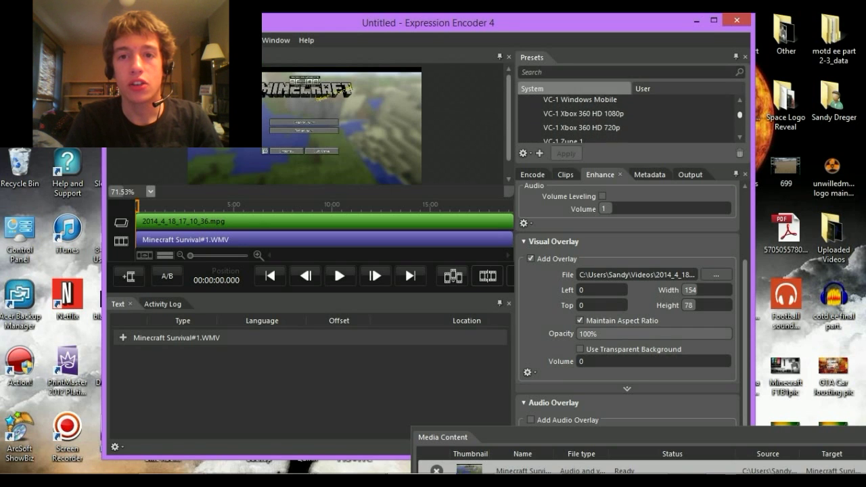
pyautogui.scroll(-1, 629, 118)
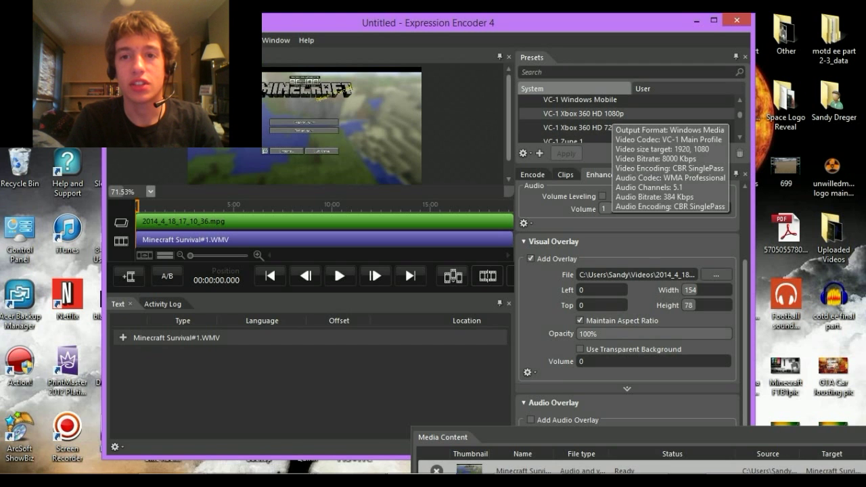
pyautogui.moveTo(594, 115)
pyautogui.moveTo(620, 127)
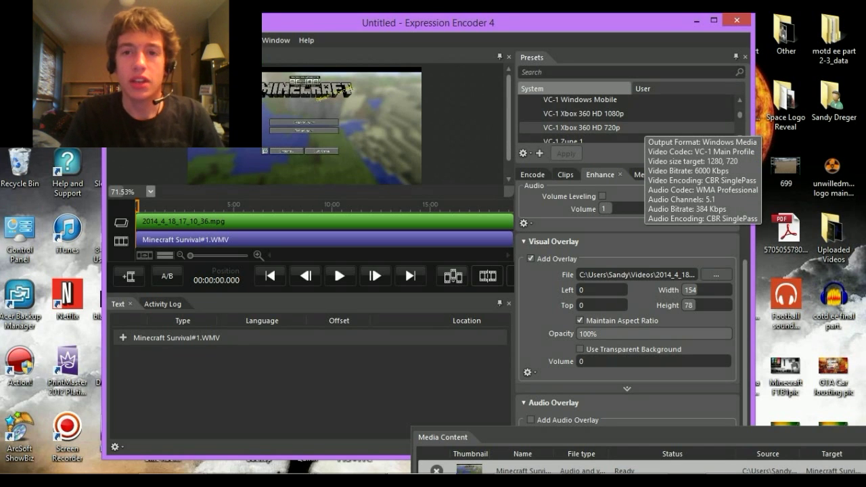
pyautogui.click(643, 127)
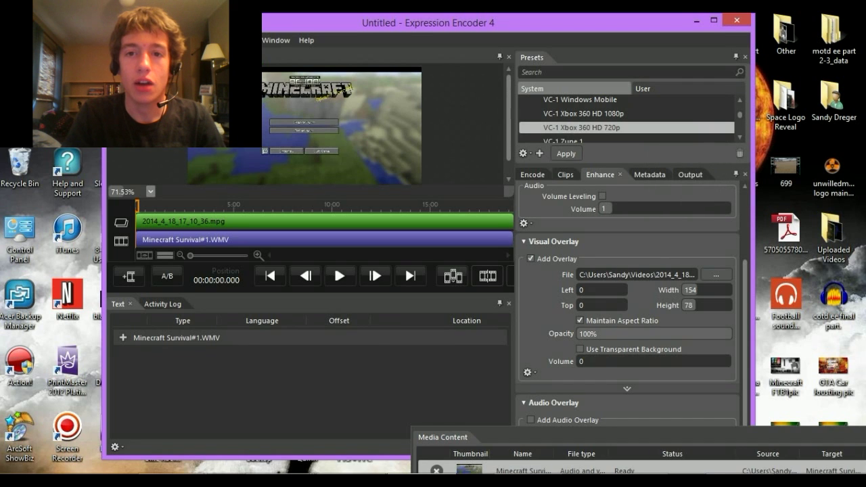
pyautogui.click(566, 153)
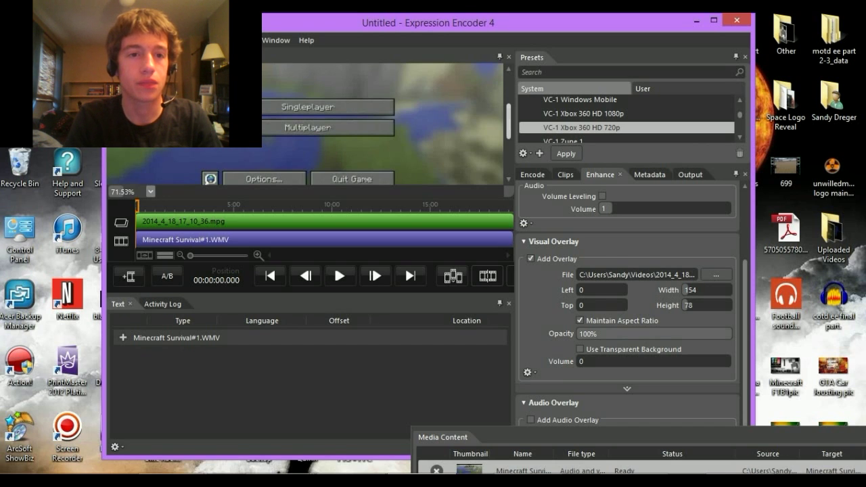
# Fit the video preview to the screen and enlarge the webcam overlay to about 376 × 190, keeping it at 0, 0.
pyautogui.moveTo(508, 121); pyautogui.dragTo(508, 93)
pyautogui.scroll(-4, 304, 122)
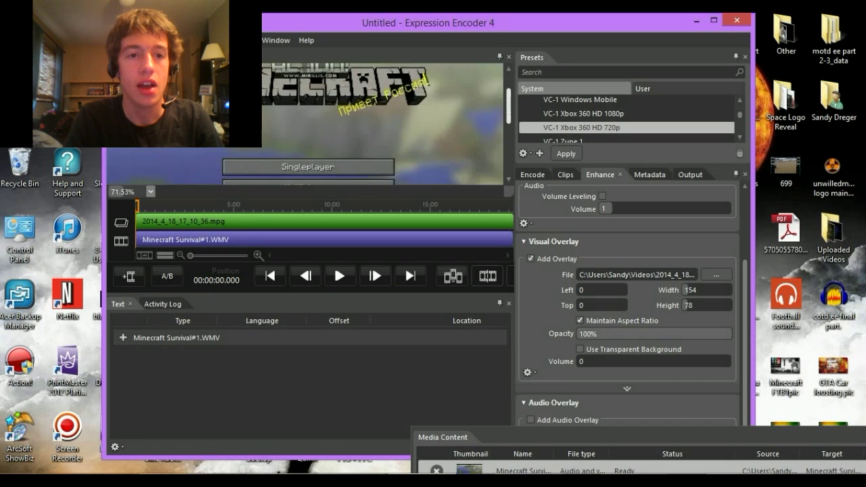
pyautogui.scroll(-1, 305, 122)
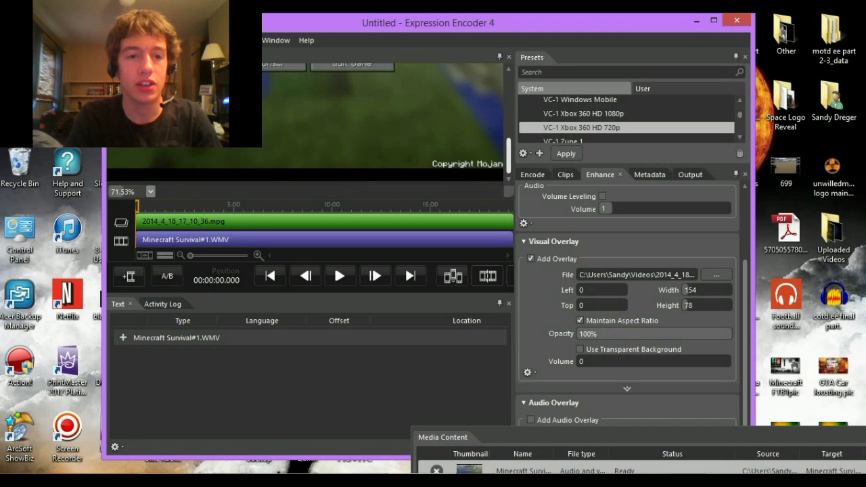
pyautogui.scroll(4, 304, 122)
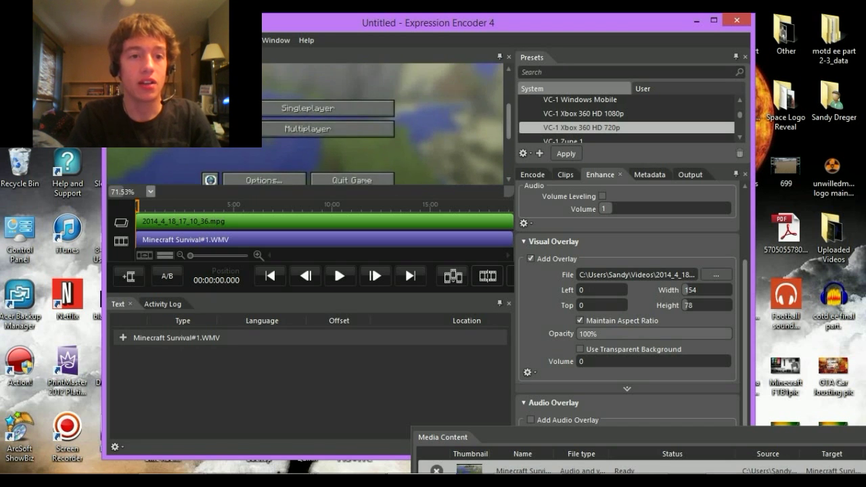
pyautogui.click(151, 191)
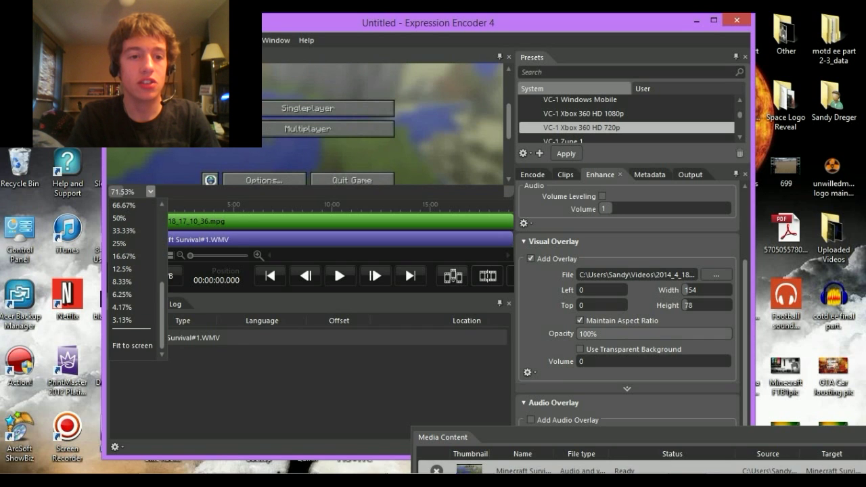
pyautogui.click(132, 346)
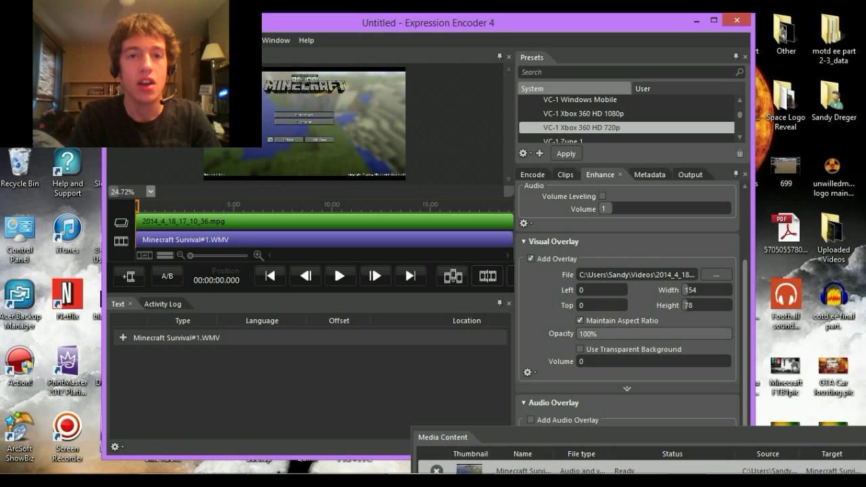
pyautogui.moveTo(228, 79); pyautogui.dragTo(264, 97)
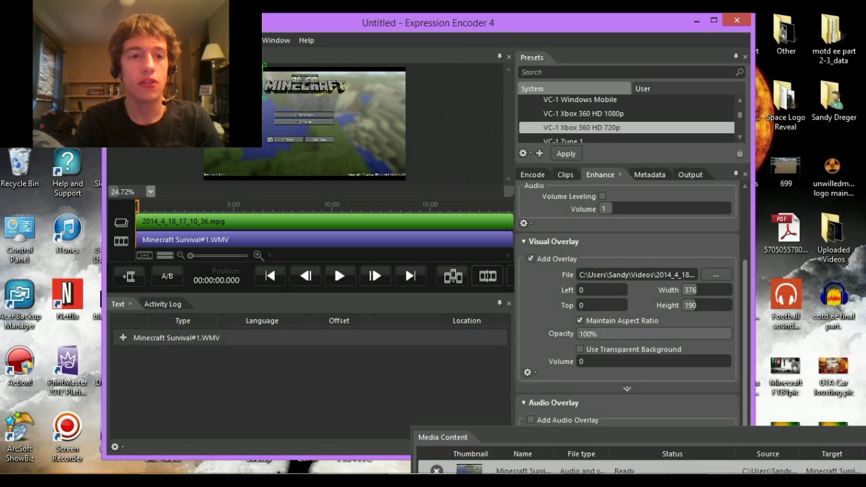
# Start encoding the gameplay video with its webcam overlay and minimize the encoder window.
pyautogui.hotkey('alt', 'f')
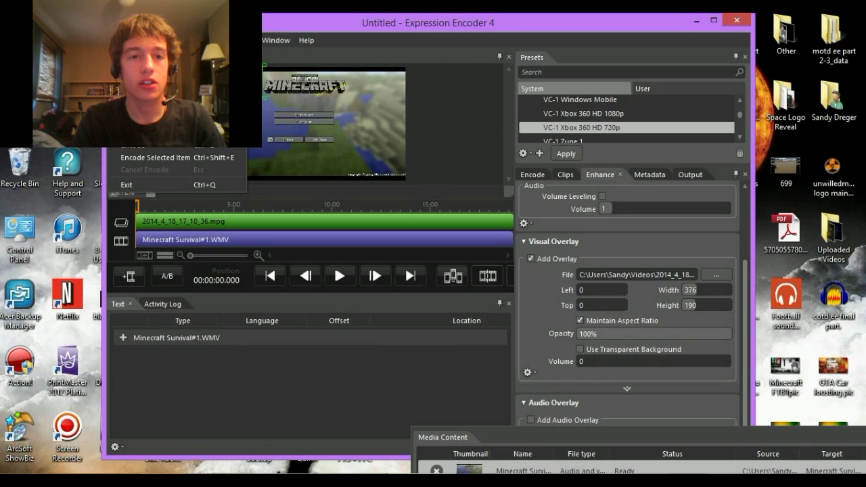
pyautogui.hotkey('ctrl', 'e')
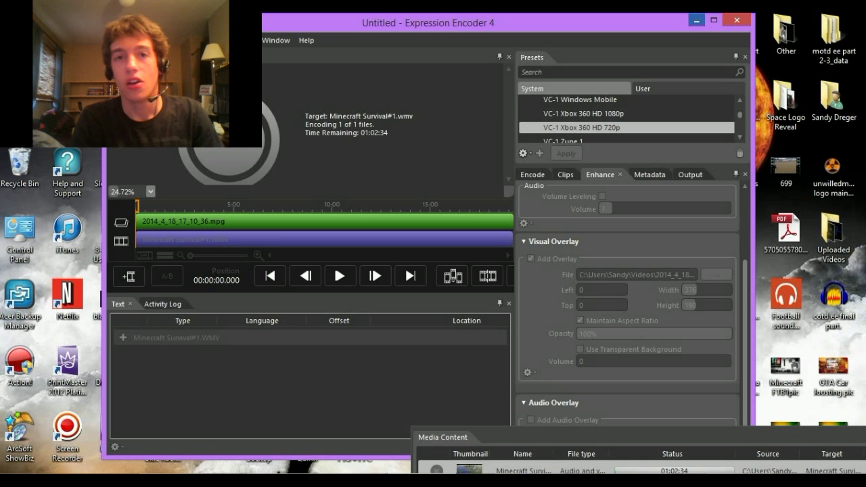
pyautogui.click(696, 21)
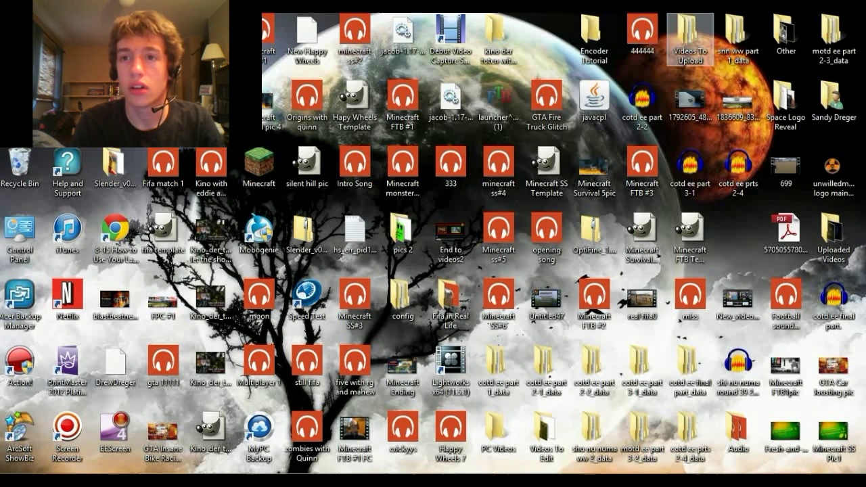
# Open the Minecraft FTB folder inside the desktop's Videos To Upload folder and try to play Official FTB Episode #2.
pyautogui.doubleClick(690, 37)
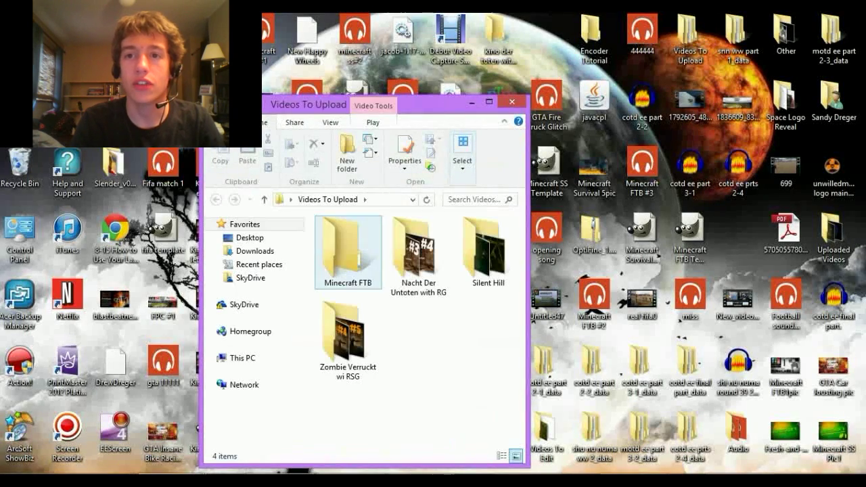
pyautogui.doubleClick(348, 250)
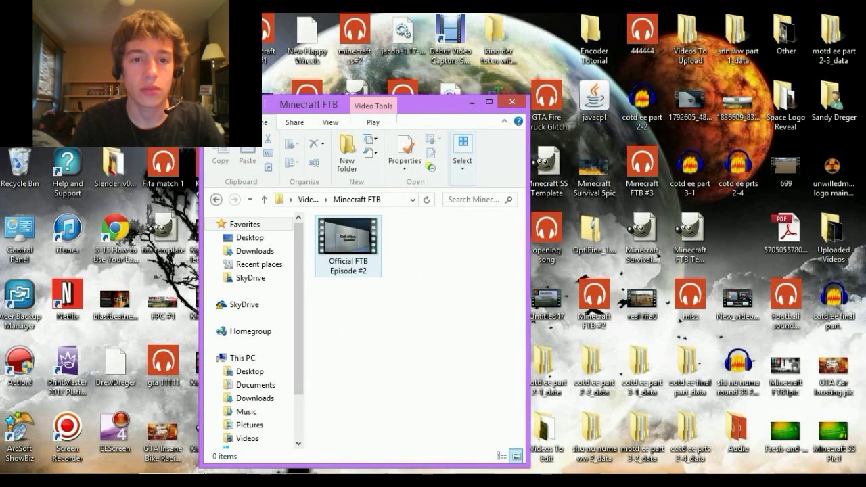
pyautogui.doubleClick(348, 243)
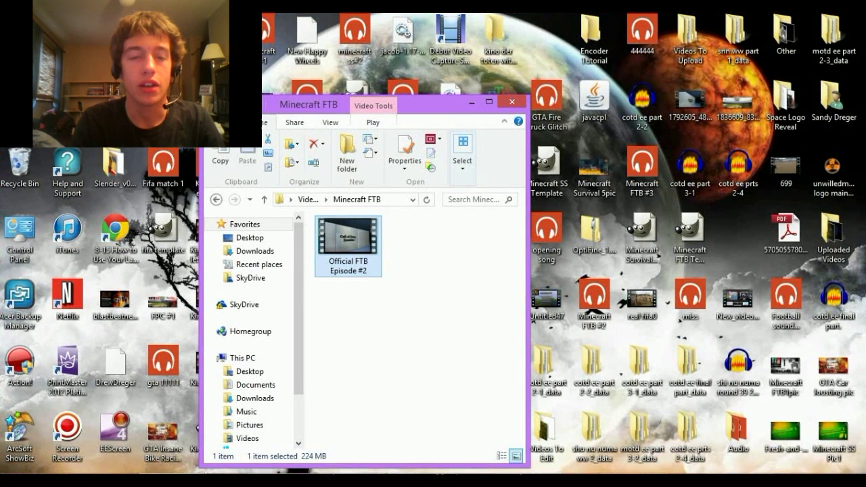
pyautogui.hotkey('alt', 'Tab')
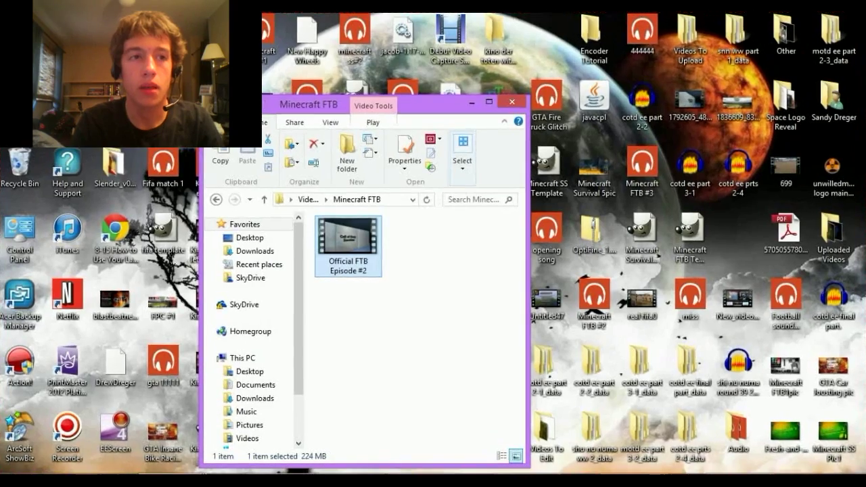
pyautogui.hotkey('alt', 'Tab')
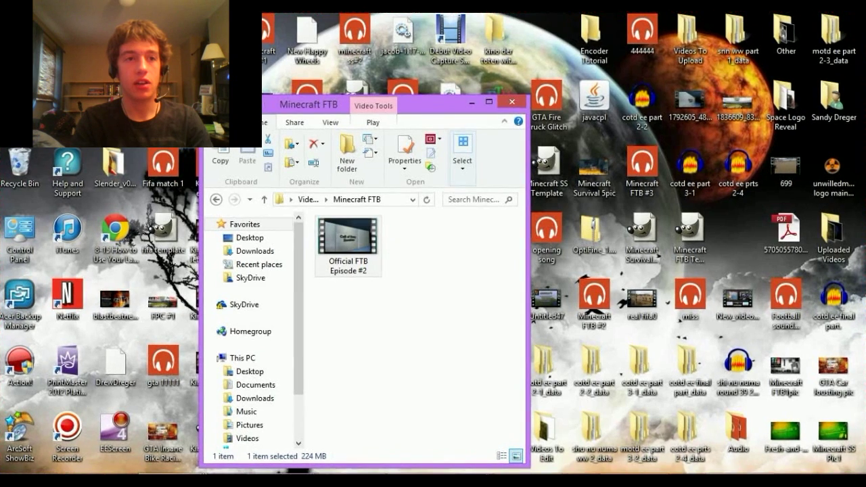
pyautogui.press('Return')
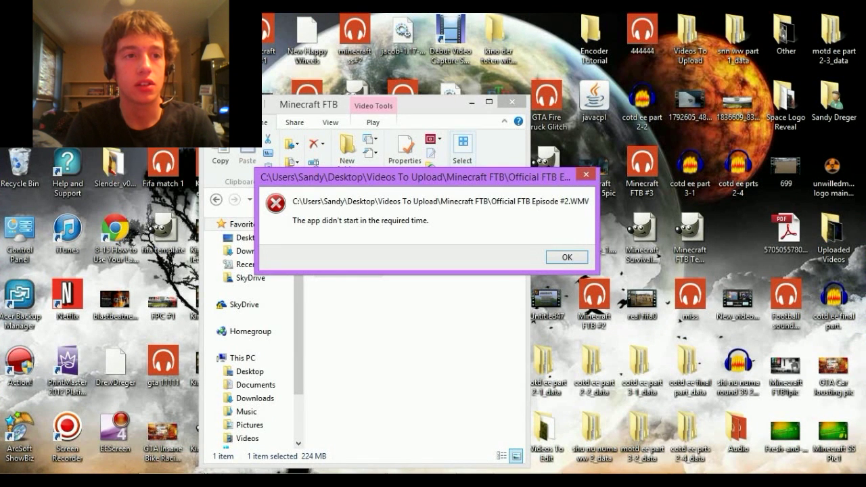
pyautogui.click(586, 174)
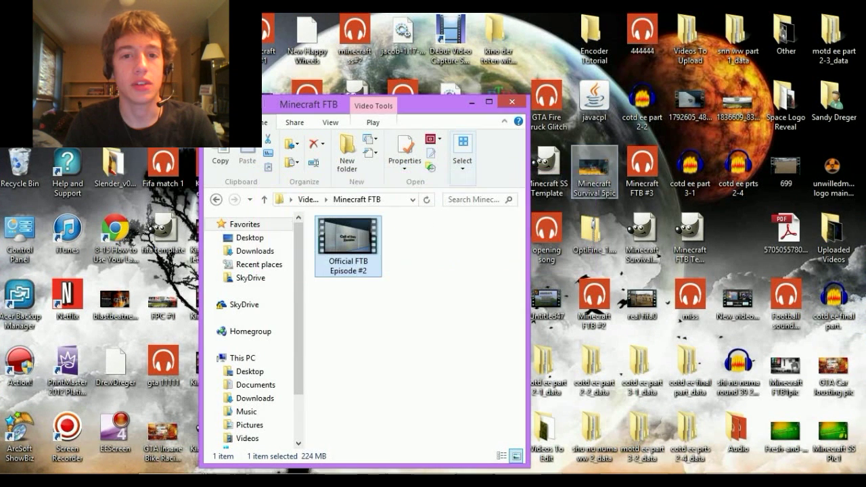
# Play Official FTB Episode #2 to view an example of a finished webcam overlay, and minimize the folder window.
pyautogui.click(433, 284)
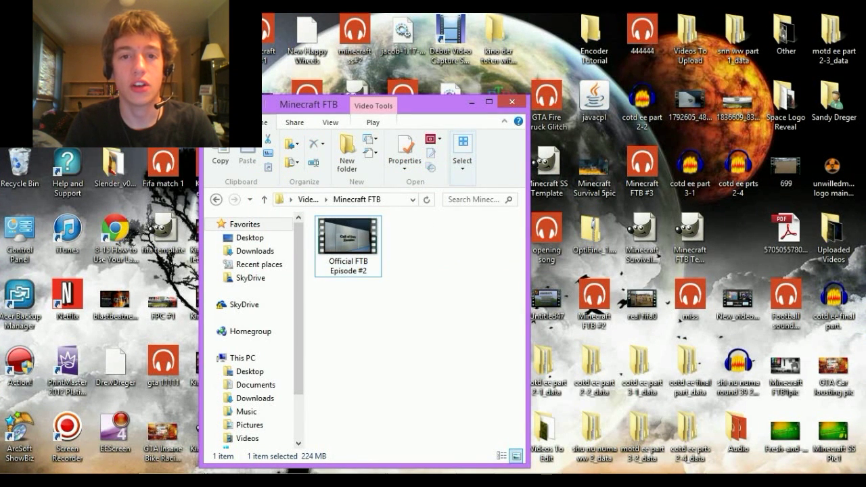
pyautogui.doubleClick(348, 245)
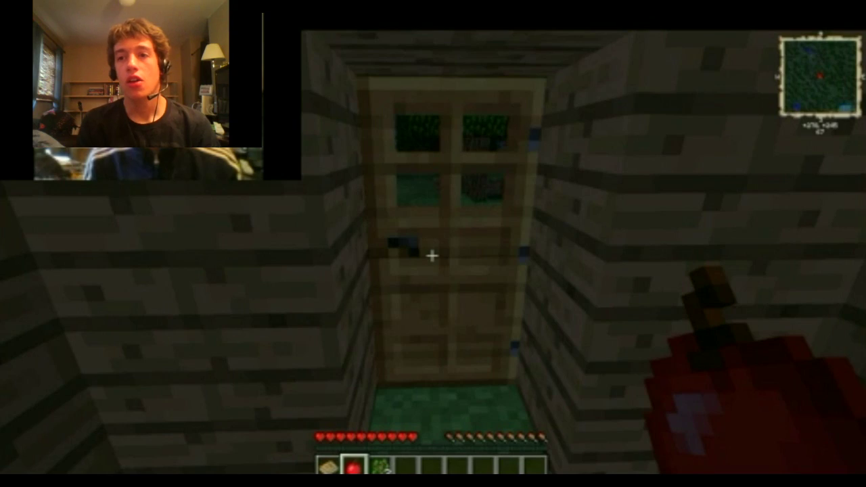
pyautogui.hotkey('alt', 'Tab')
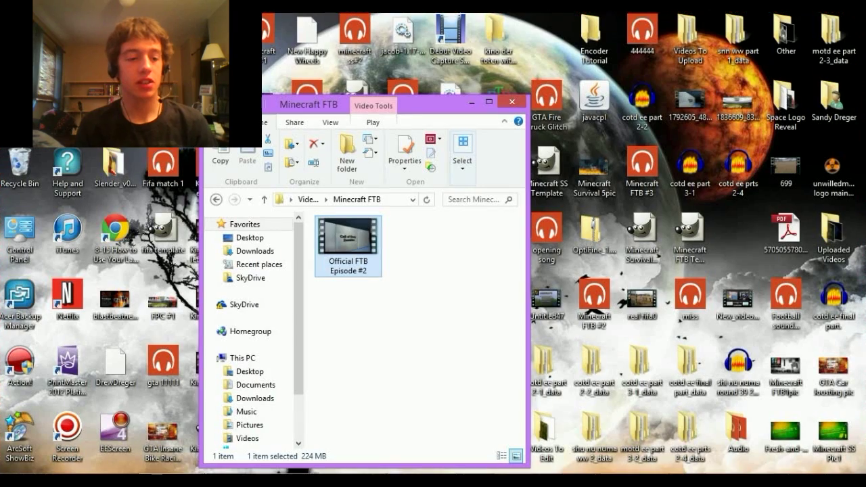
pyautogui.click(471, 102)
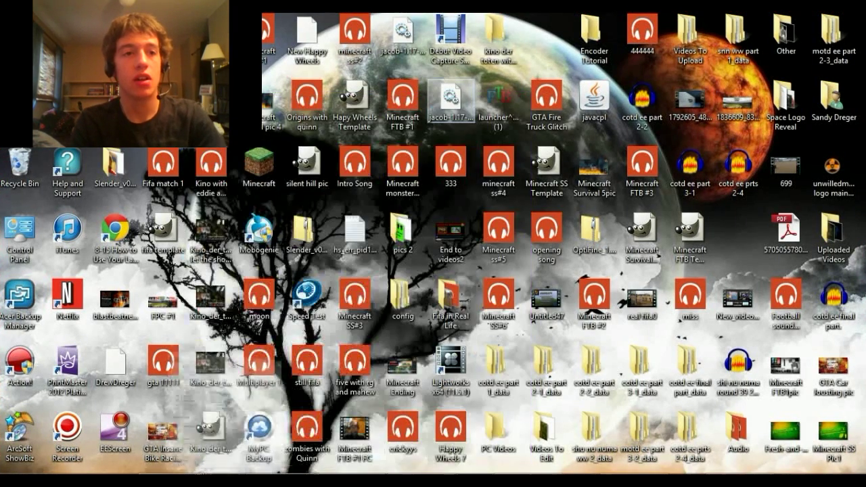